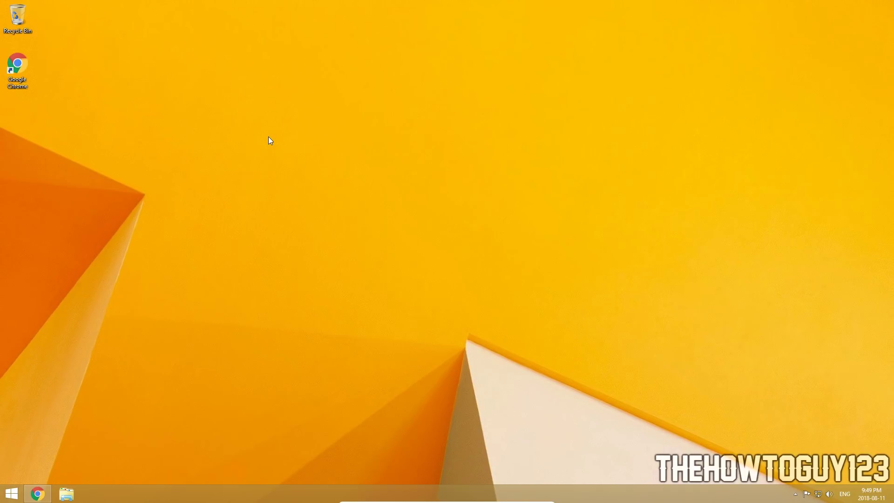
- Open PC settings from the Start screen to check PC info shows Windows 8.1 Pro activated
{"action": "left_click_drag", "start_coordinate": [179, 82], "coordinate": [353, 189]}
{"action": "left_click_drag", "start_coordinate": [203, 81], "coordinate": [415, 169]}
{"action": "left_click", "coordinate": [11, 494]}
{"action": "left_click", "coordinate": [12, 493]}
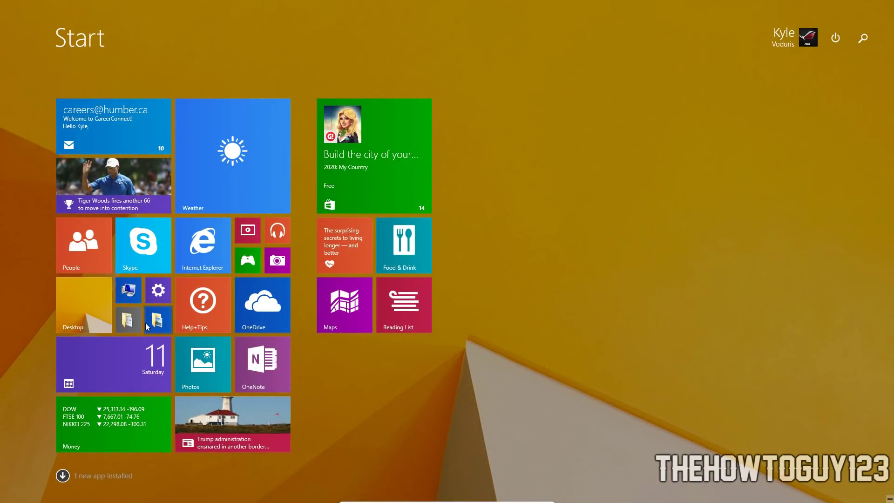
{"action": "left_click", "coordinate": [159, 291]}
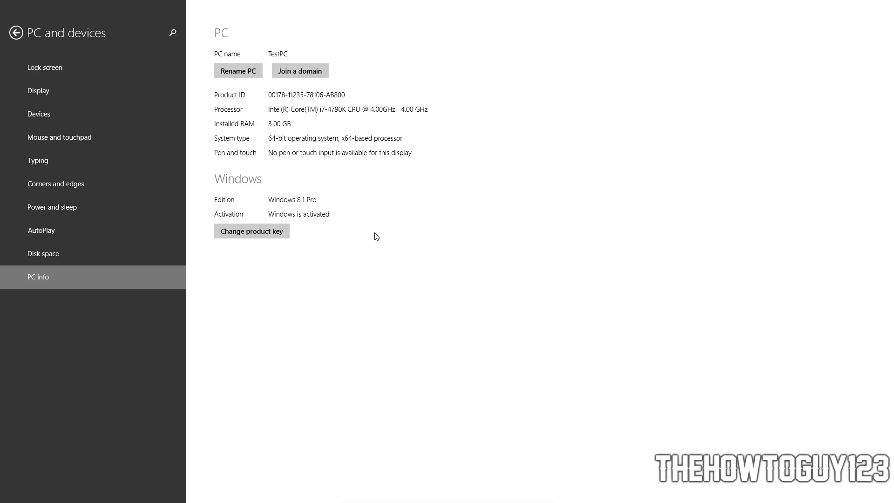
- Recheck PC info, minimize PC settings to the desktop, and bring up Windows Search
{"action": "left_click", "coordinate": [866, 6]}
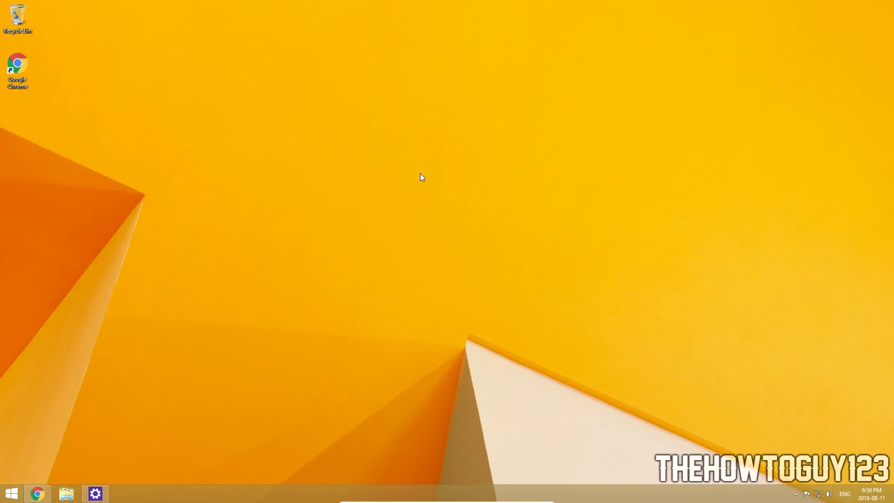
{"action": "left_click", "coordinate": [95, 493]}
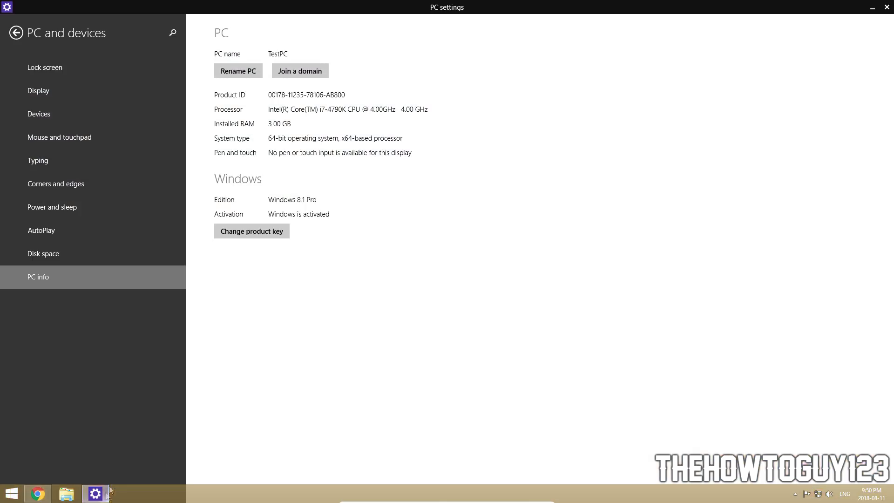
{"action": "left_click", "coordinate": [874, 7]}
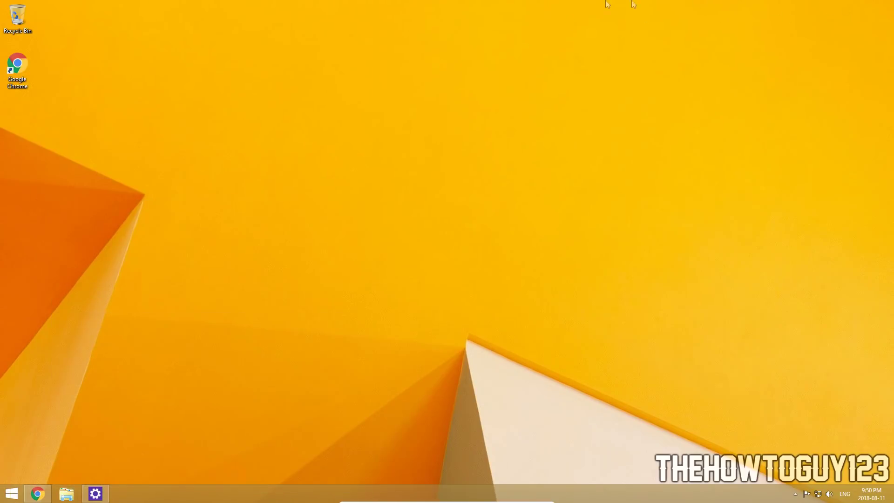
{"action": "mouse_move", "coordinate": [892, 39]}
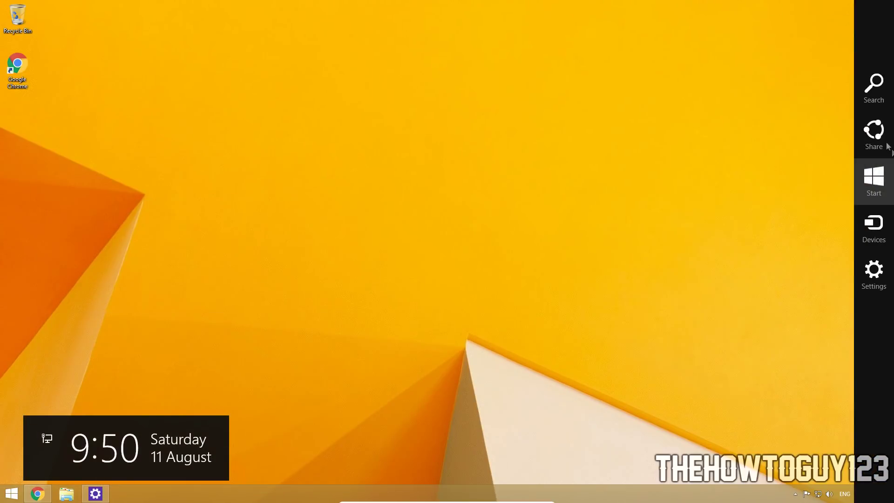
{"action": "left_click", "coordinate": [874, 84]}
- Search 'cont' to reach Control Panel's System page, confirm Windows 8.1 Pro activation, then close it
{"action": "type", "text": "cont"}
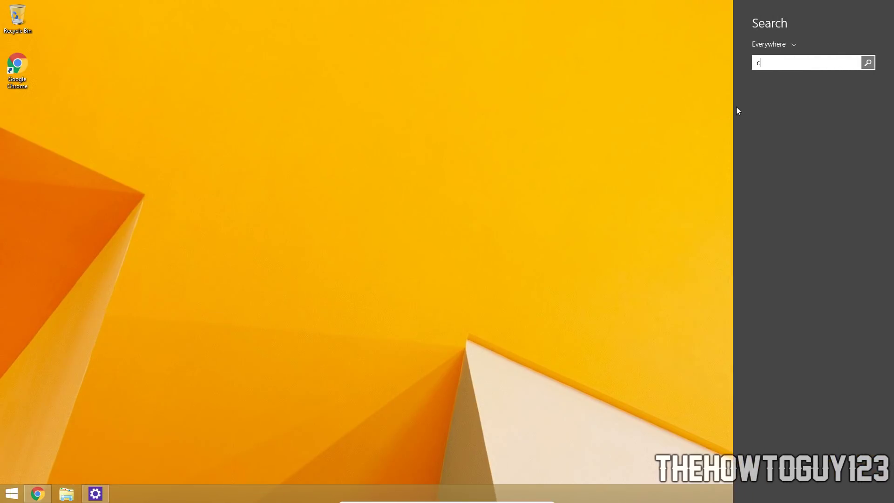
{"action": "left_click", "coordinate": [787, 126]}
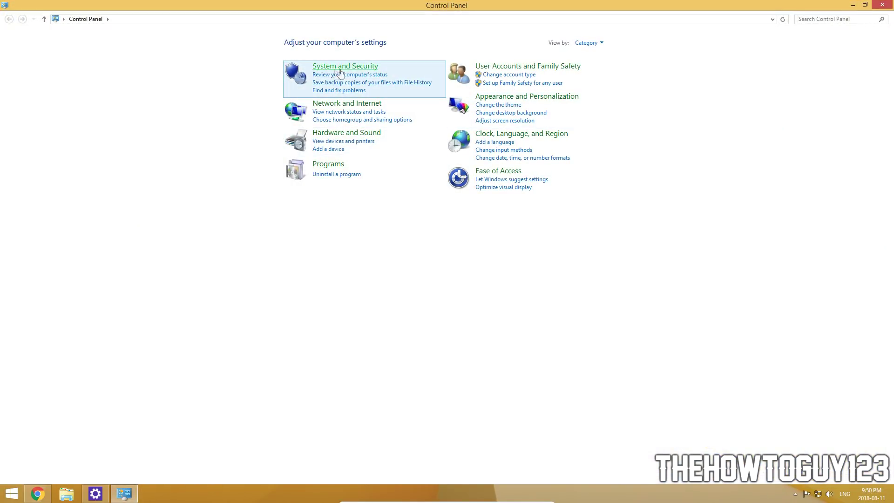
{"action": "left_click", "coordinate": [364, 67]}
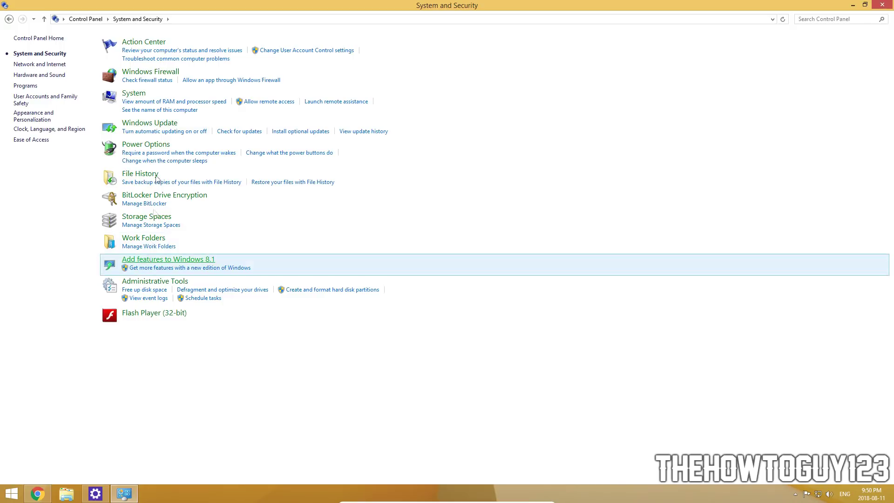
{"action": "left_click", "coordinate": [130, 95]}
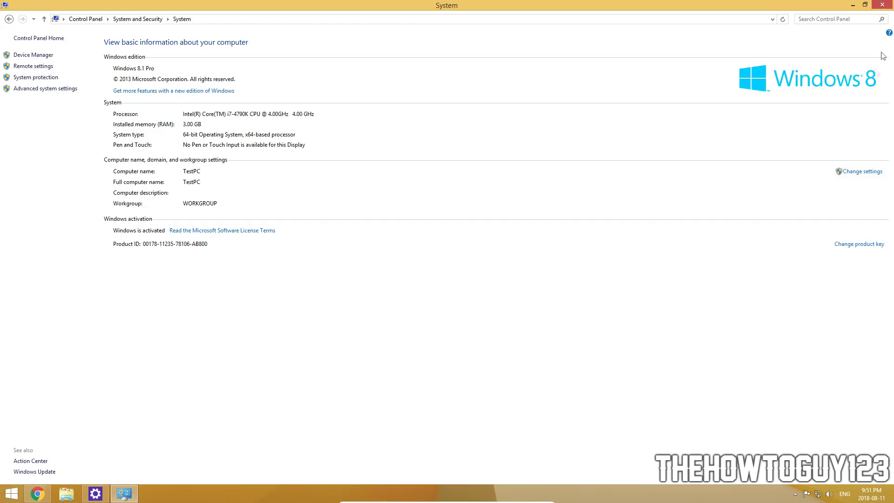
{"action": "left_click", "coordinate": [883, 4]}
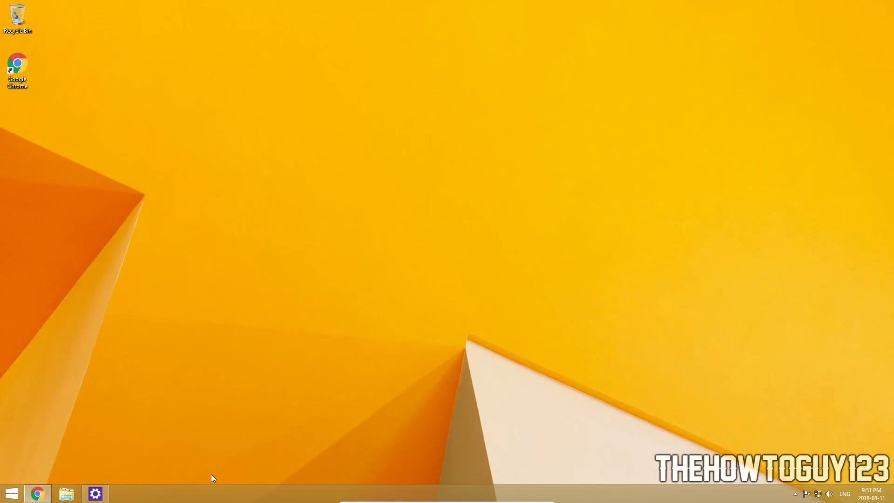
- Close PC settings and bring Chrome back on the Download Windows 10 page
{"action": "right_click", "coordinate": [95, 500]}
{"action": "left_click", "coordinate": [103, 469]}
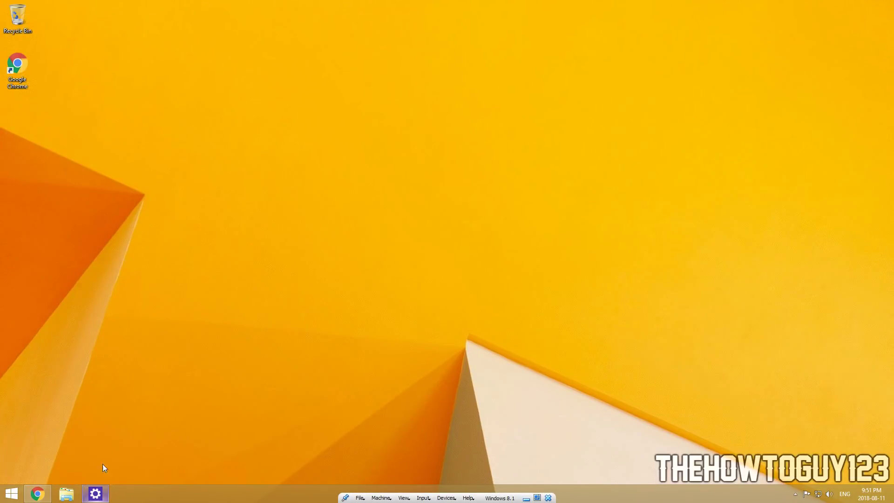
{"action": "left_click", "coordinate": [37, 493]}
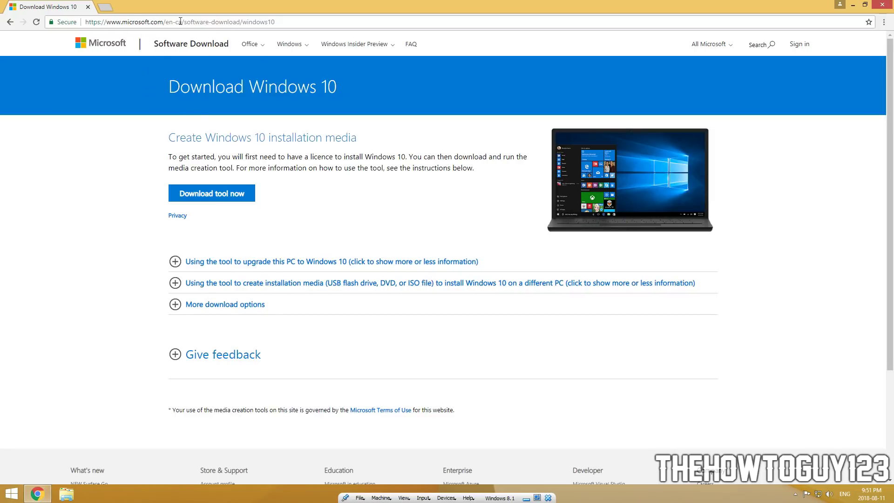
{"action": "left_click", "coordinate": [178, 22]}
- Download the media creation tool, MediaCreationTool.exe (18.2 MB), from the Create Windows 10 installation media section
{"action": "left_click", "coordinate": [184, 221]}
{"action": "left_click_drag", "start_coordinate": [225, 139], "coordinate": [349, 139]}
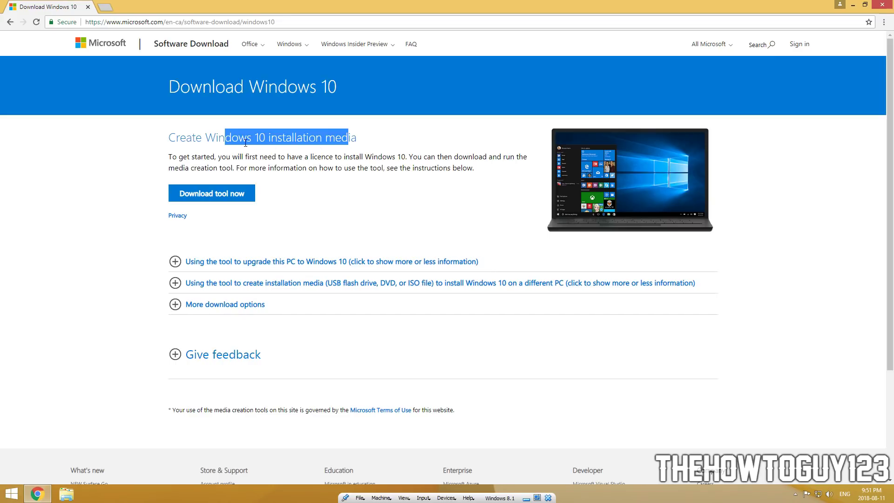
{"action": "left_click", "coordinate": [363, 140]}
{"action": "left_click", "coordinate": [236, 194]}
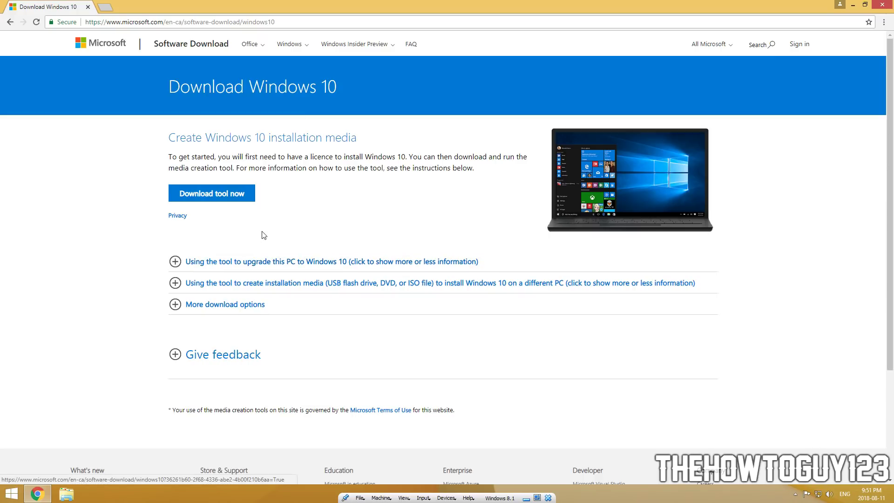
{"action": "left_click", "coordinate": [196, 200]}
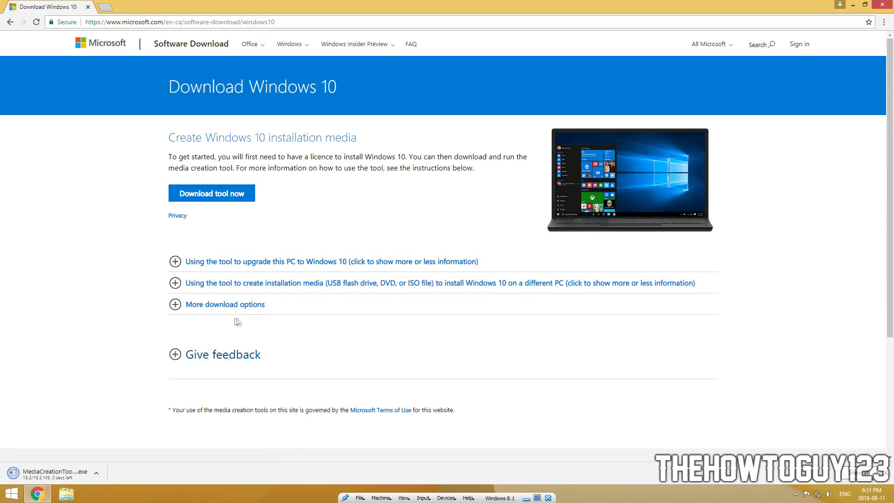
{"action": "double_click", "coordinate": [237, 7]}
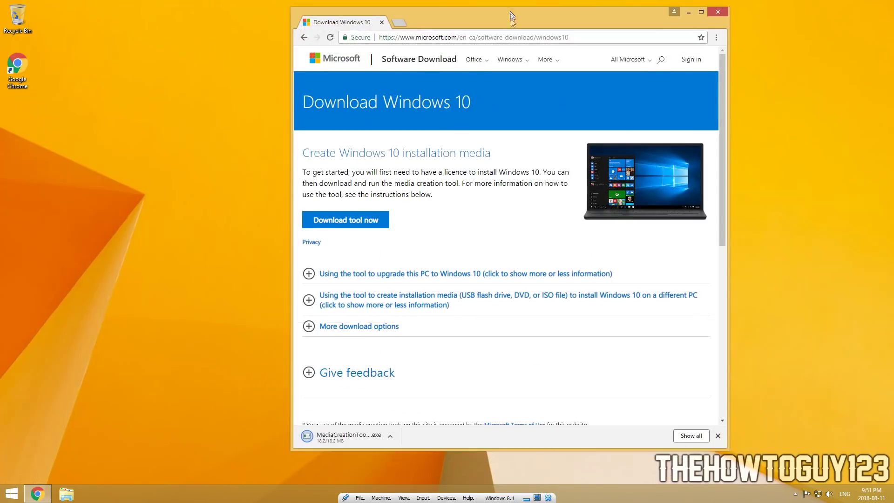
- Drag MediaCreationTool from Chrome's download bar onto the desktop, close Chrome, and launch the tool
{"action": "left_click_drag", "start_coordinate": [349, 445], "coordinate": [664, 26]}
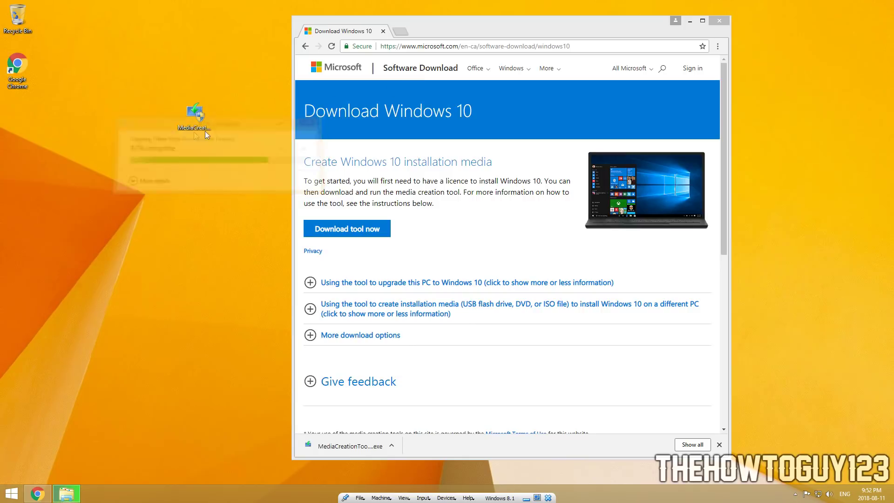
{"action": "left_click", "coordinate": [719, 21]}
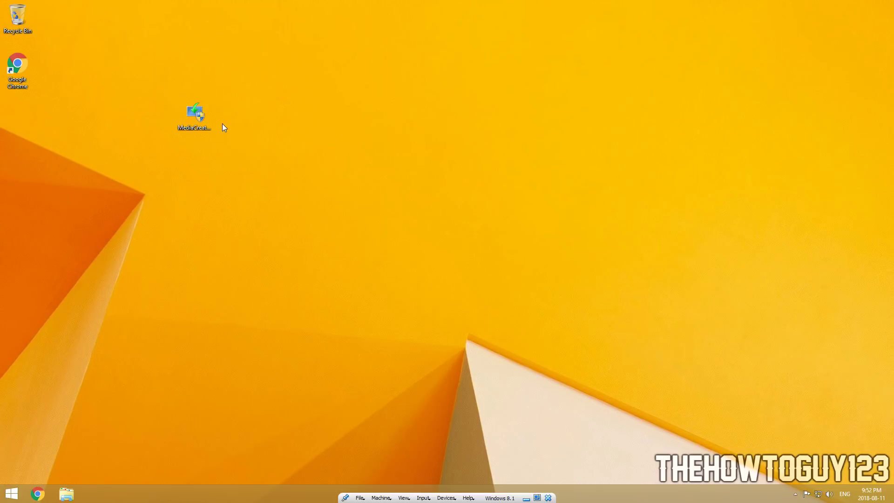
{"action": "left_click_drag", "start_coordinate": [193, 124], "coordinate": [298, 125]}
{"action": "left_click_drag", "start_coordinate": [192, 84], "coordinate": [284, 150]}
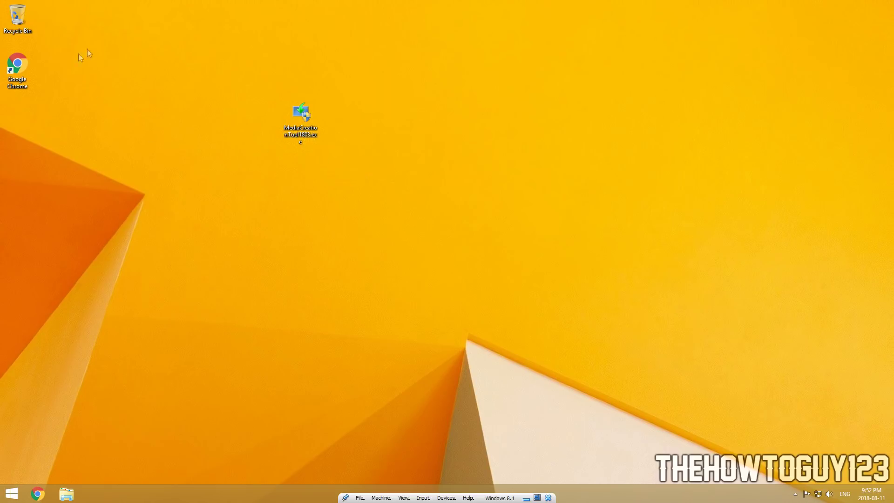
{"action": "double_click", "coordinate": [305, 116]}
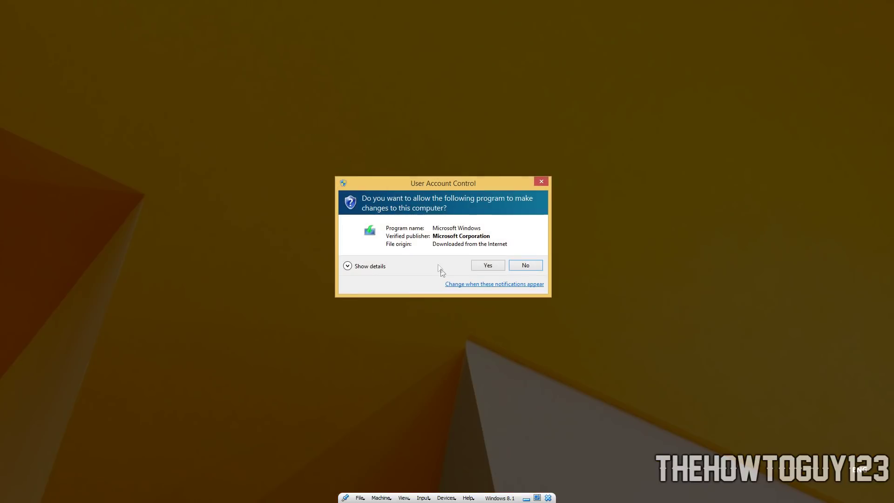
- Approve the UAC prompt and accept the media creation tool's license terms
{"action": "left_click", "coordinate": [488, 265]}
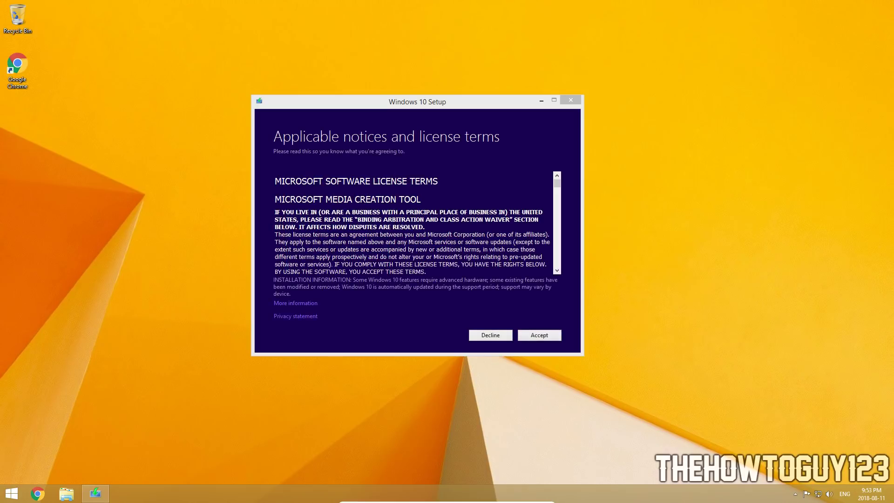
{"action": "left_click", "coordinate": [548, 337]}
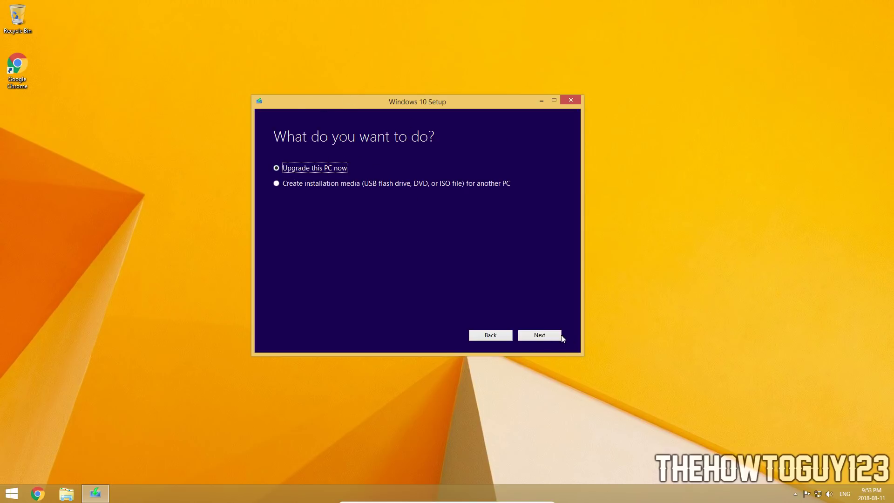
- Continue with 'Upgrade this PC now' and let setup download Windows 10 and create media
{"action": "left_click", "coordinate": [540, 336]}
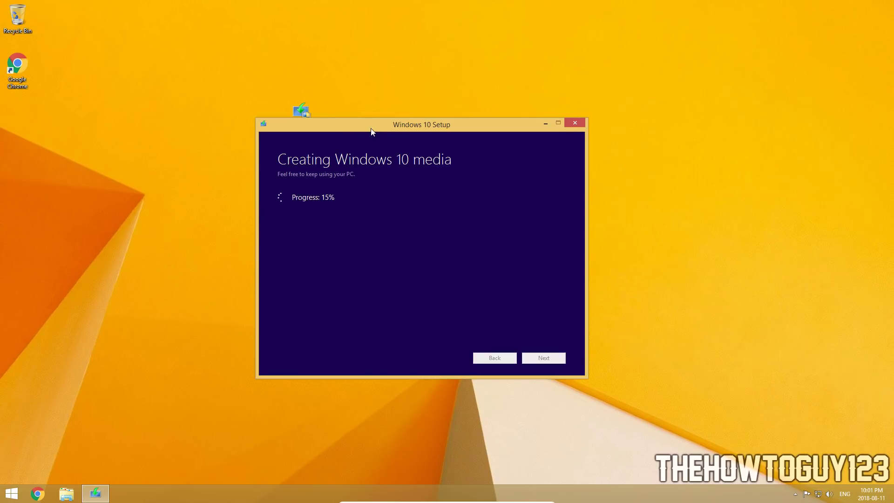
{"action": "left_click_drag", "start_coordinate": [372, 130], "coordinate": [359, 140]}
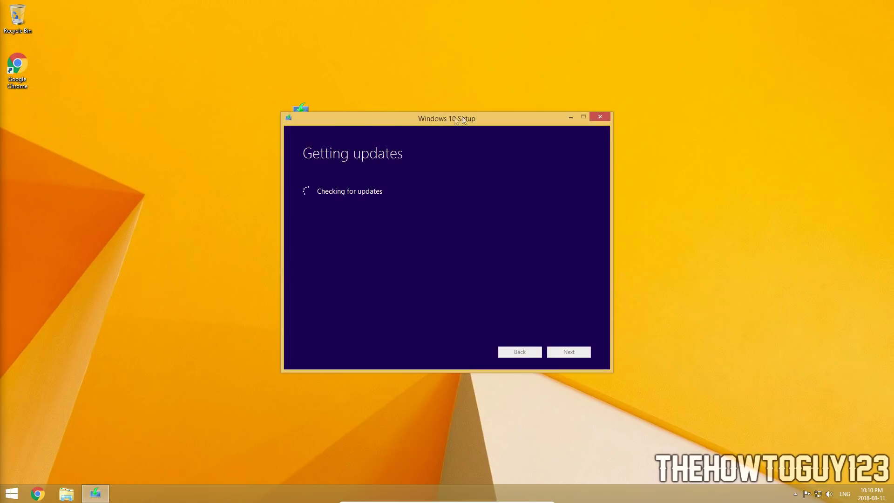
- Accept the Windows license terms and let setup check the PC is ready to install
{"action": "left_click_drag", "start_coordinate": [408, 123], "coordinate": [387, 115]}
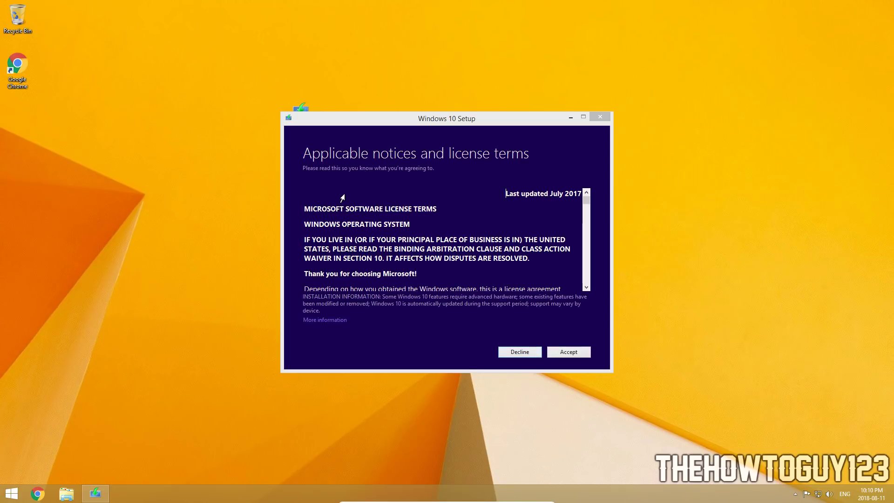
{"action": "left_click", "coordinate": [584, 351]}
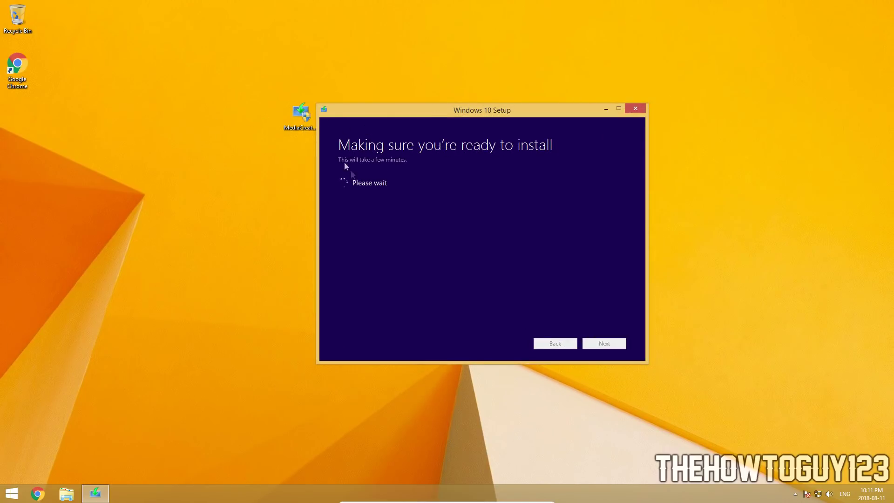
{"action": "left_click_drag", "start_coordinate": [404, 114], "coordinate": [366, 101]}
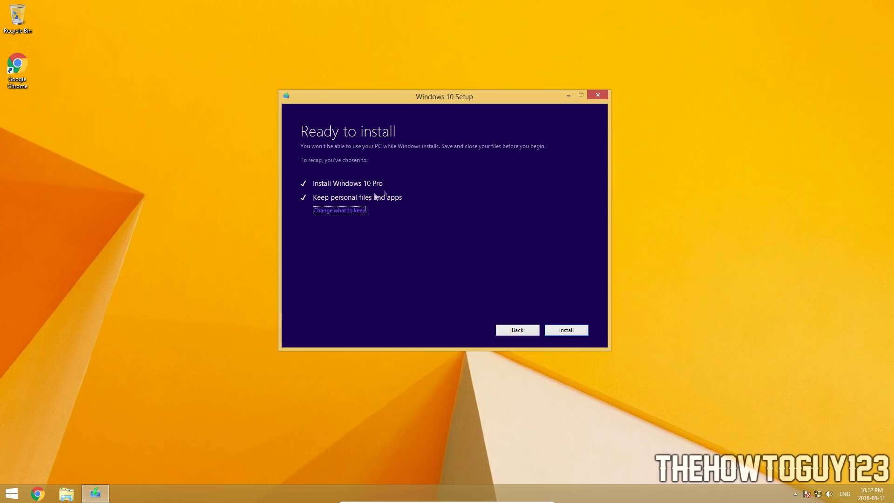
- Review the Ready to install recap, then go to the choices for what to keep
{"action": "left_click", "coordinate": [186, 153]}
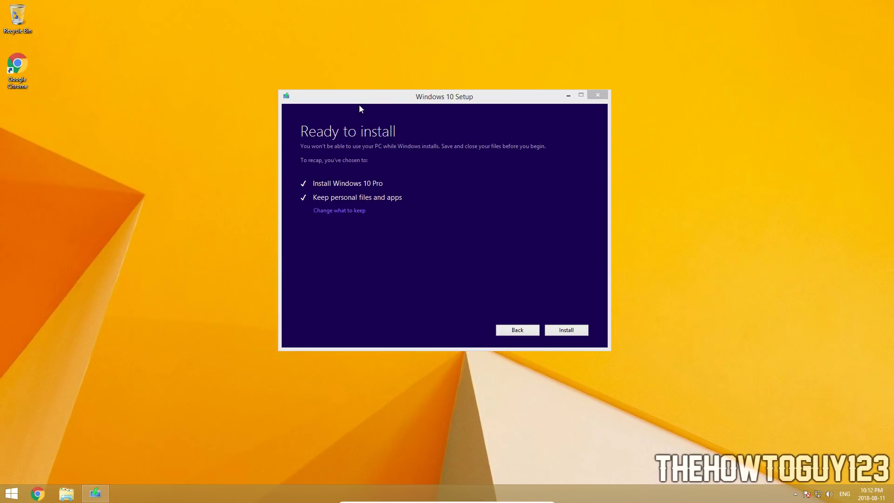
{"action": "left_click", "coordinate": [333, 212]}
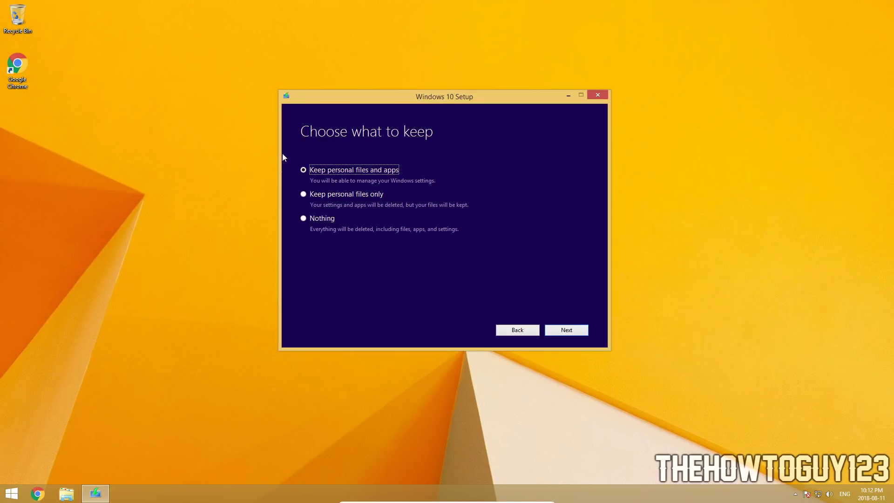
- Try the keep options, settle on Keep personal files and apps, and return to Ready to install
{"action": "left_click", "coordinate": [328, 219]}
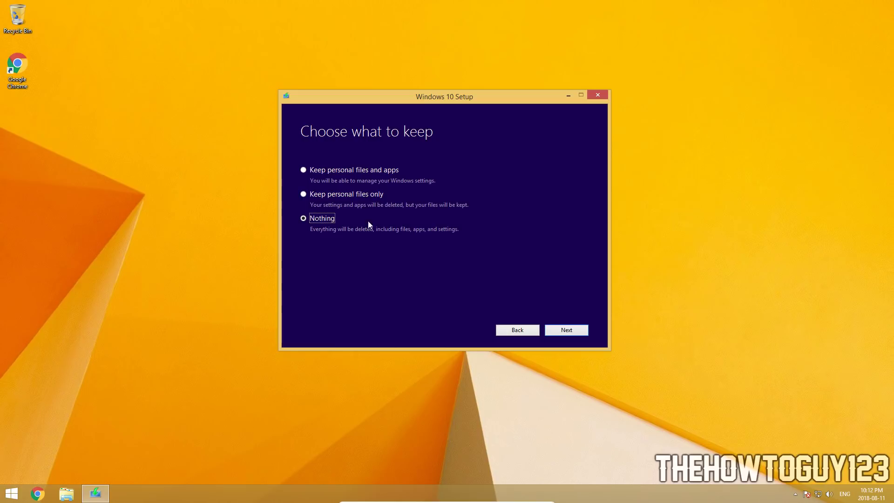
{"action": "left_click", "coordinate": [326, 219]}
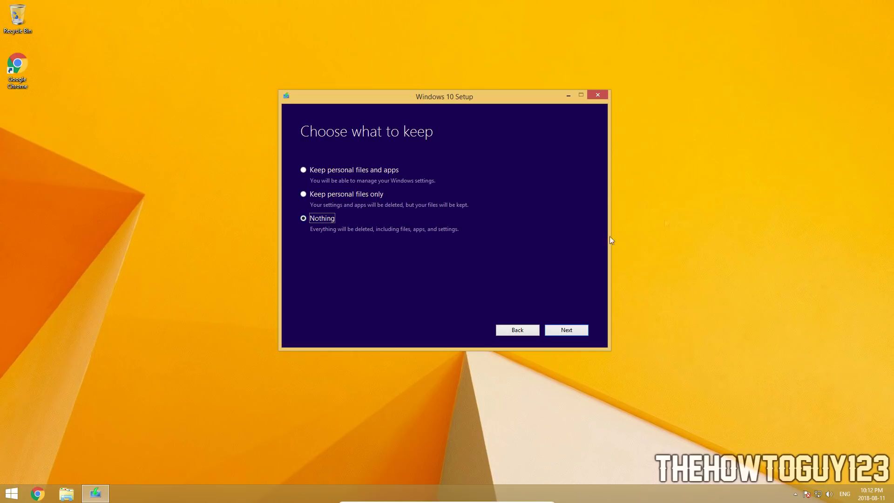
{"action": "left_click", "coordinate": [329, 195]}
{"action": "left_click", "coordinate": [326, 176]}
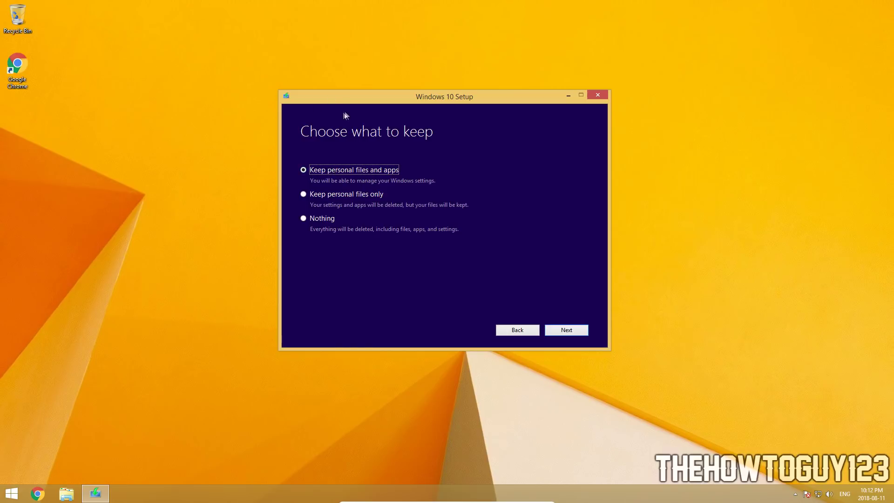
{"action": "left_click_drag", "start_coordinate": [355, 100], "coordinate": [330, 104]}
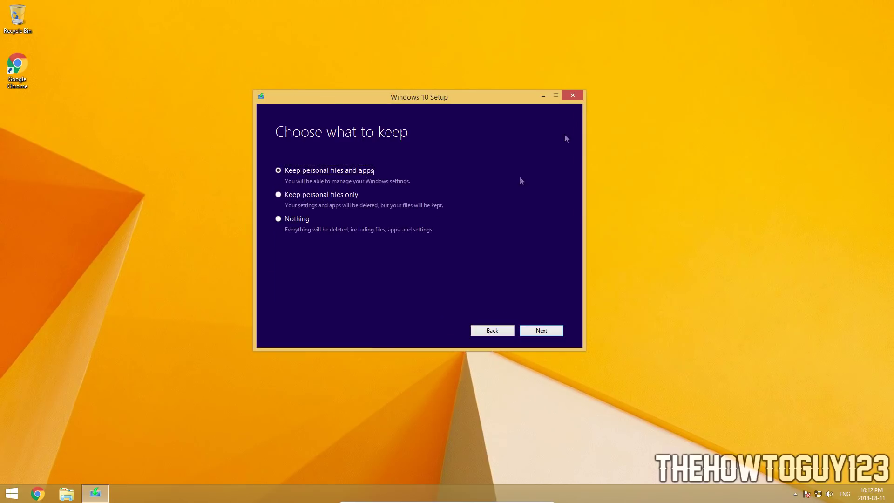
{"action": "mouse_move", "coordinate": [393, 93]}
{"action": "left_mouse_down"}
{"action": "mouse_move", "coordinate": [414, 116]}
{"action": "mouse_move", "coordinate": [388, 78]}
{"action": "left_mouse_up"}
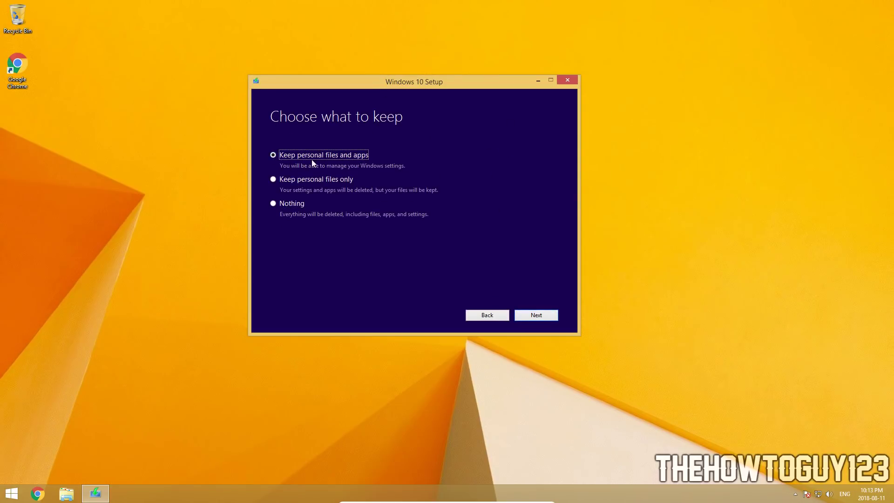
{"action": "left_click", "coordinate": [538, 319]}
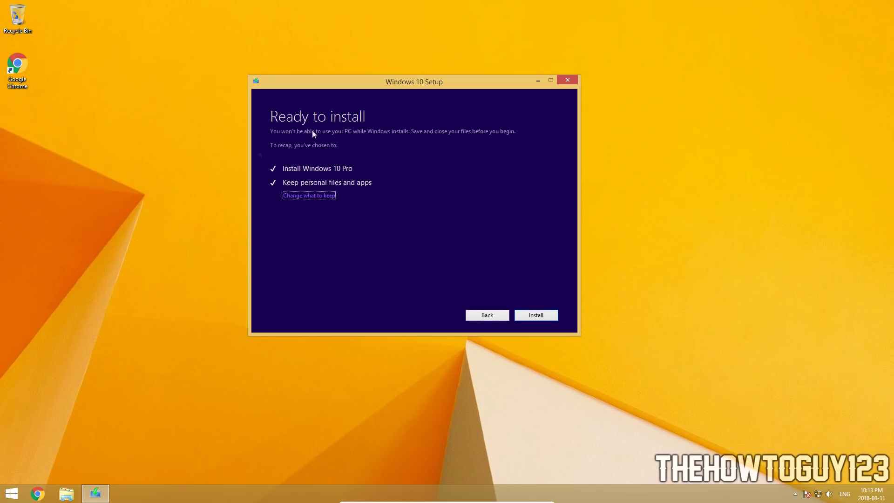
- Install Windows 10 Pro and wait until the PC restarts to the Windows 10 lock screen
{"action": "left_click", "coordinate": [550, 316]}
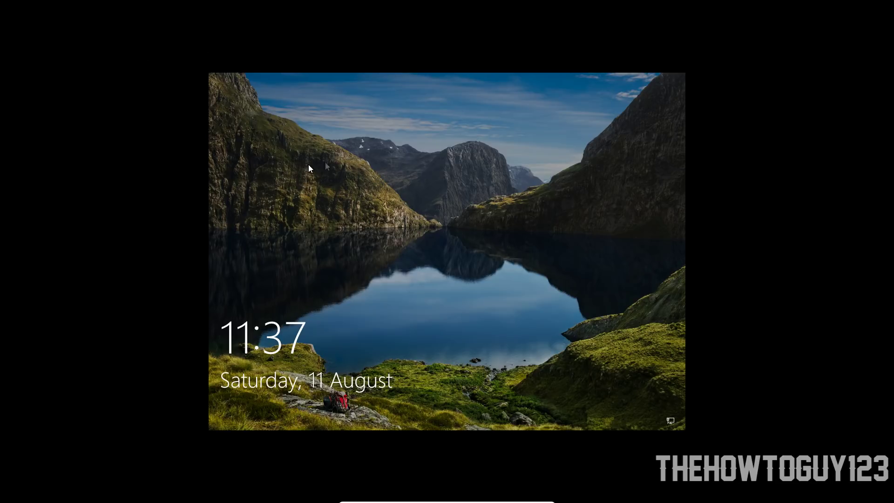
- Dismiss the Windows 10 lock screen and sign in to the account
{"action": "left_click", "coordinate": [373, 74]}
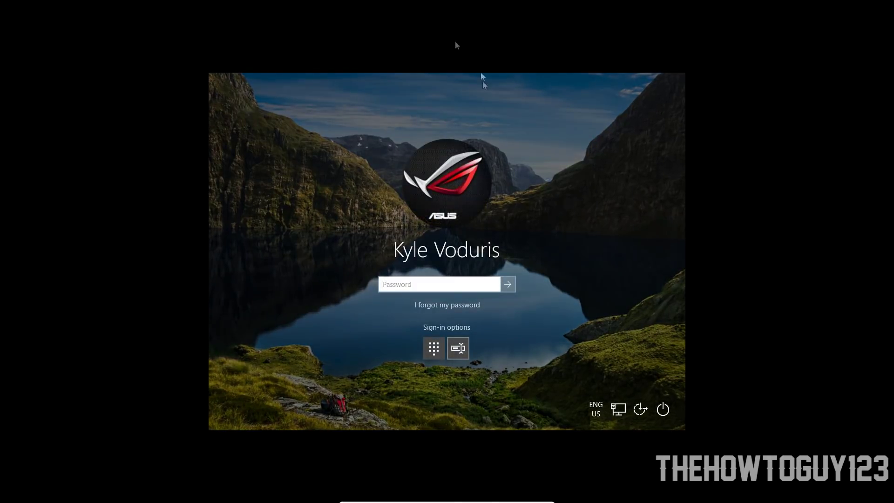
{"action": "key", "text": "Return"}
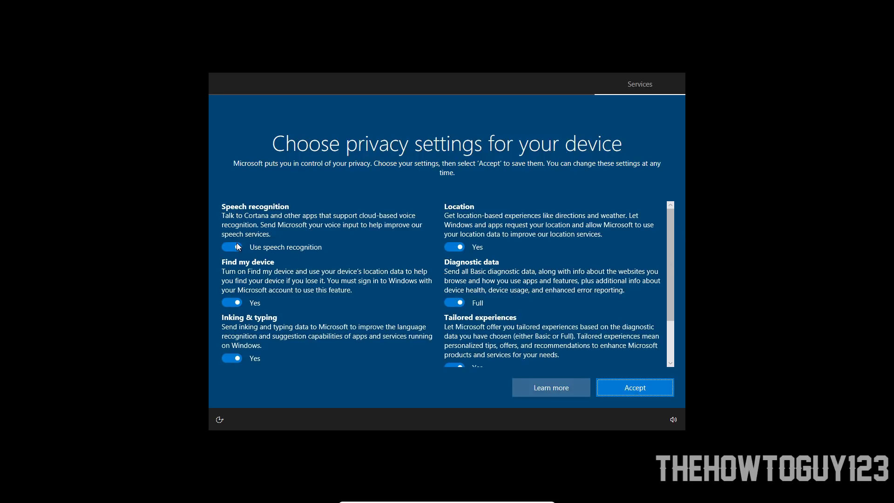
- Turn off find-device, inking, speech, location, tailored experiences and advertising ID, set diagnostics to Basic, and accept
{"action": "scroll", "coordinate": [238, 247], "scroll_direction": "down", "scroll_amount": 2}
{"action": "left_click", "coordinate": [233, 279]}
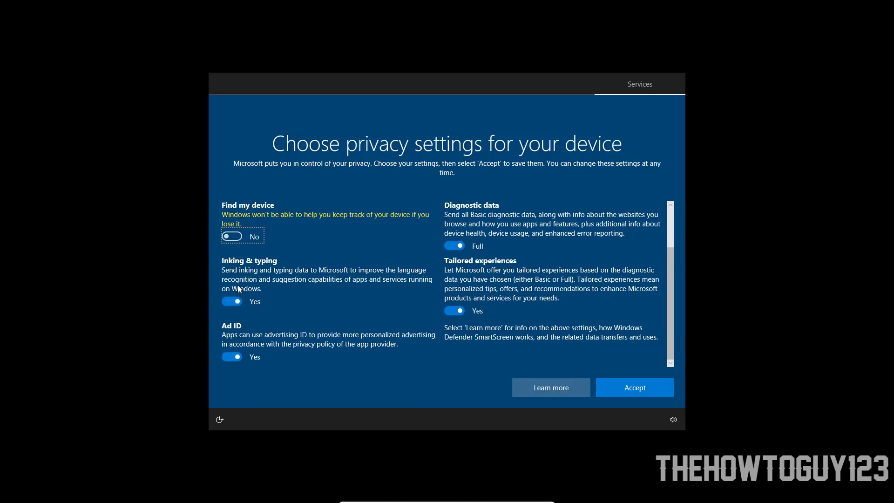
{"action": "left_click", "coordinate": [231, 301]}
{"action": "scroll", "coordinate": [237, 298], "scroll_direction": "up", "scroll_amount": 2}
{"action": "left_click", "coordinate": [232, 238]}
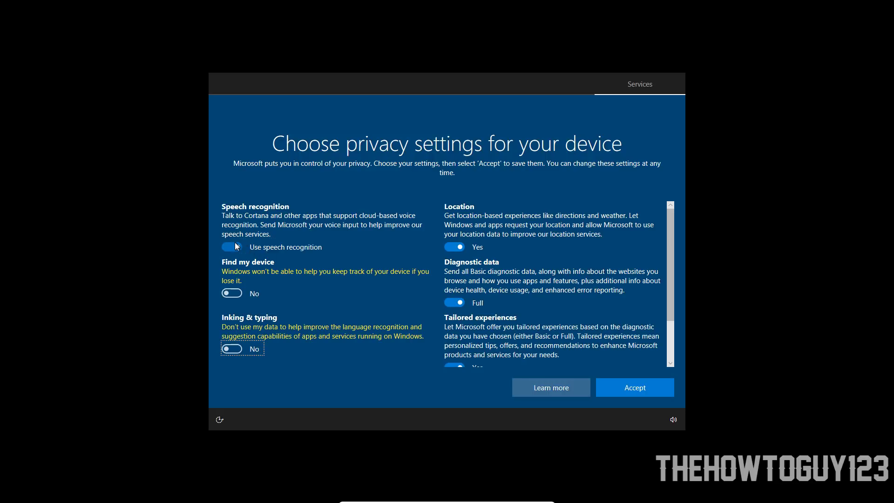
{"action": "left_click", "coordinate": [454, 246]}
{"action": "left_click", "coordinate": [454, 303]}
{"action": "scroll", "coordinate": [456, 301], "scroll_direction": "down", "scroll_amount": 1}
{"action": "left_click", "coordinate": [455, 307]}
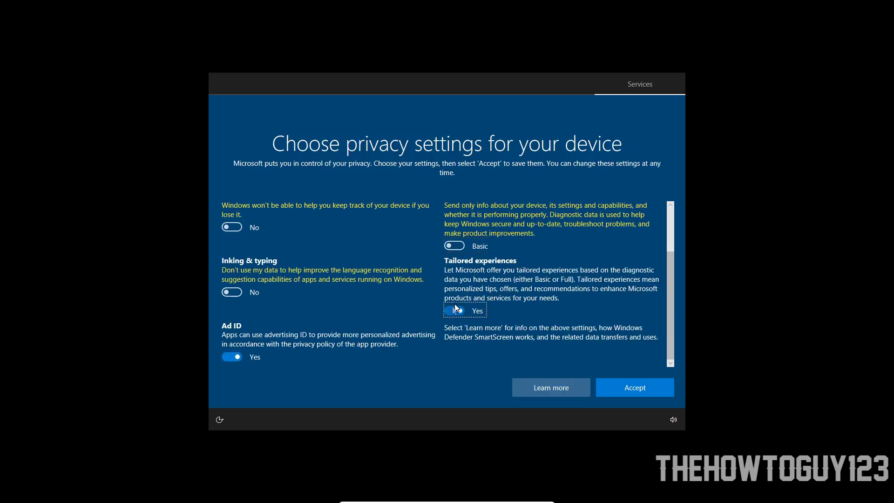
{"action": "left_click", "coordinate": [250, 357]}
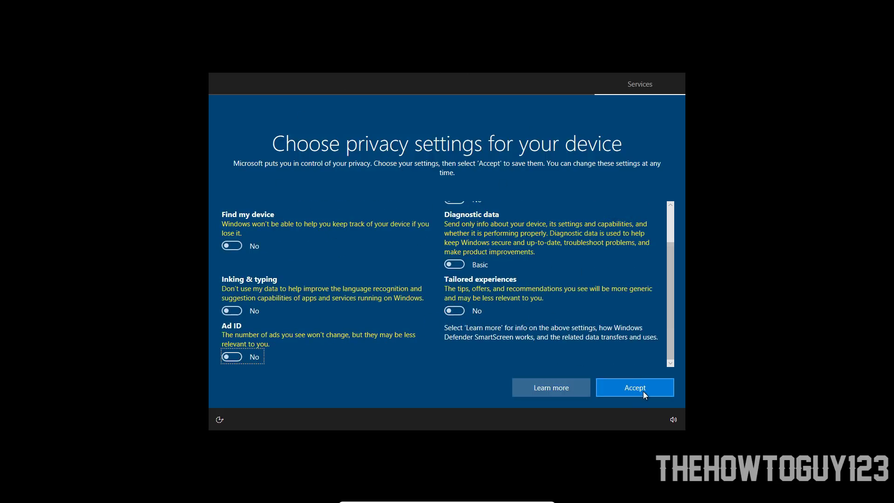
{"action": "left_click", "coordinate": [614, 389]}
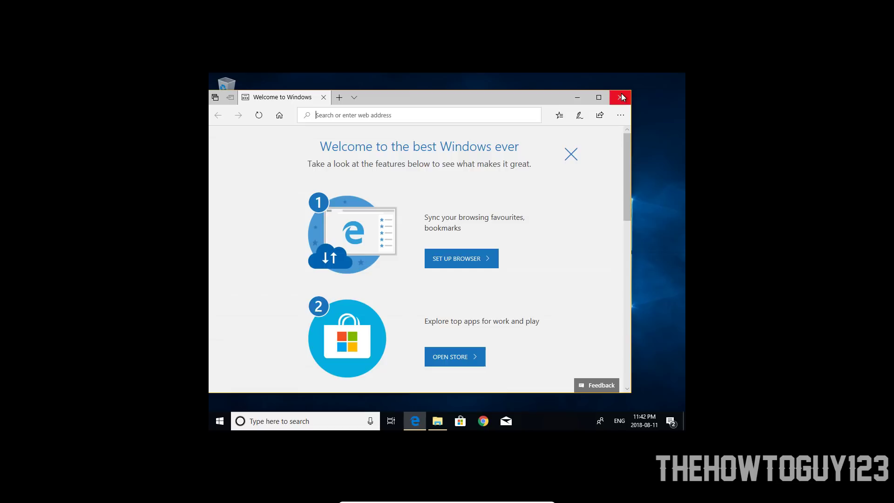
- Close the Welcome to Windows window and clear the desktop icon selection
{"action": "left_click", "coordinate": [620, 97]}
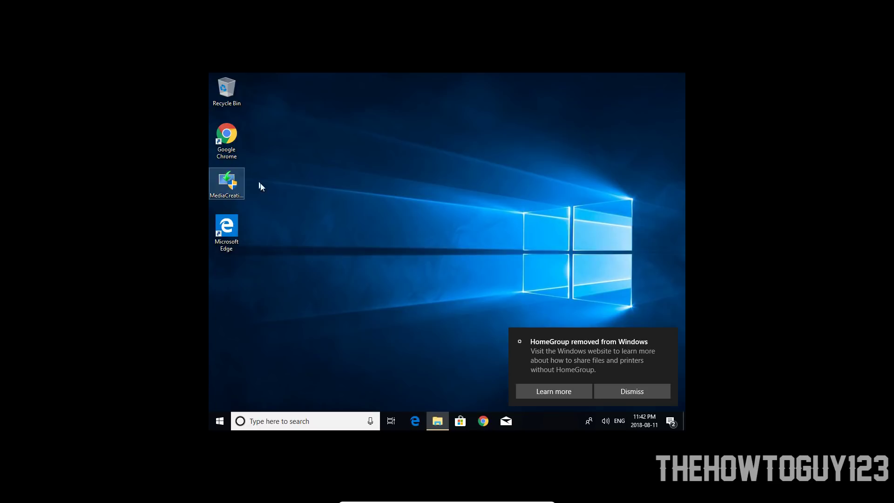
{"action": "double_click", "coordinate": [235, 184]}
{"action": "left_click", "coordinate": [278, 183]}
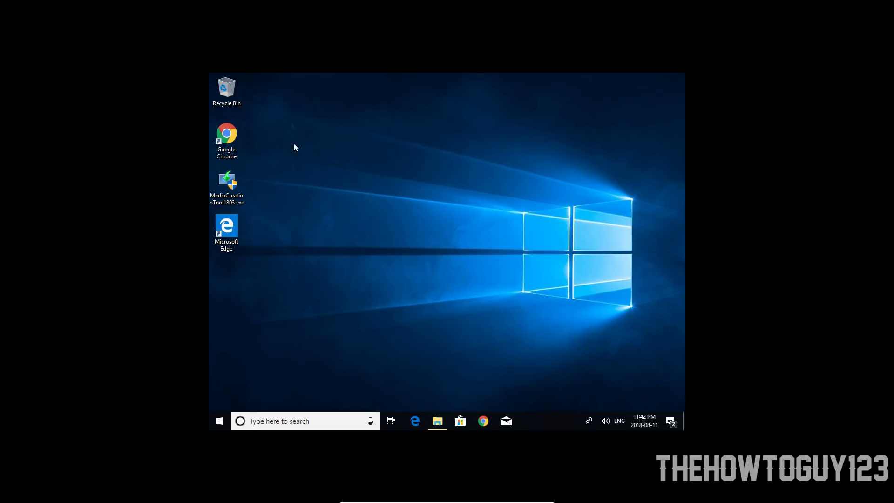
- Dismiss the HomeGroup removed notification, launch Google Chrome, and open the Start menu
{"action": "left_click", "coordinate": [228, 140]}
{"action": "double_click", "coordinate": [228, 141]}
{"action": "left_click", "coordinate": [227, 417]}
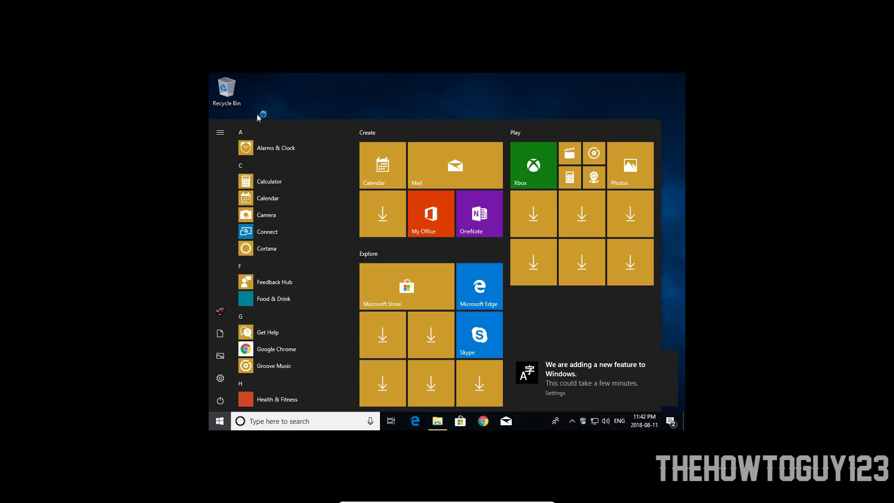
- Go to the System > About page in Windows Settings
{"action": "left_click", "coordinate": [219, 380]}
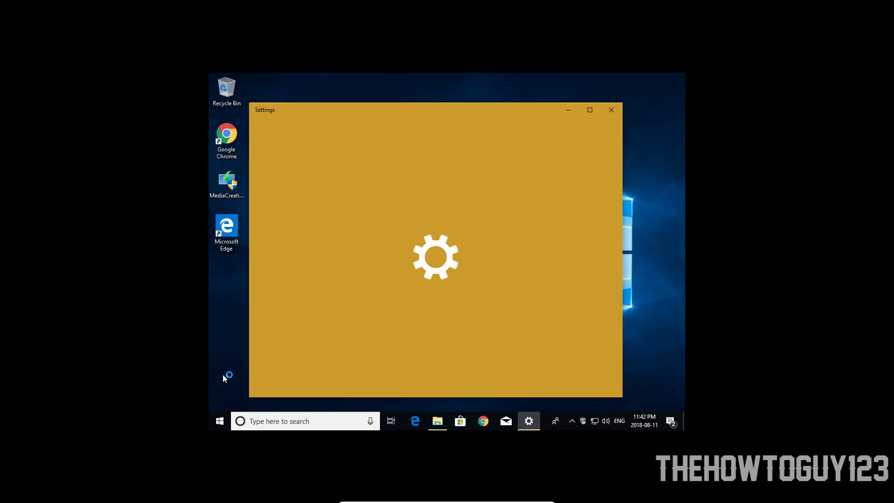
{"action": "left_click", "coordinate": [592, 110]}
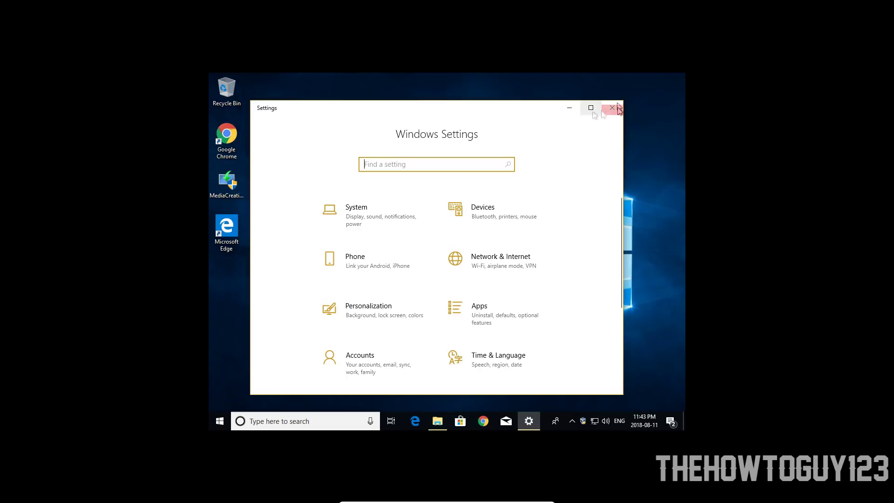
{"action": "left_click", "coordinate": [342, 219]}
{"action": "scroll", "coordinate": [291, 236], "scroll_direction": "down", "scroll_amount": 2}
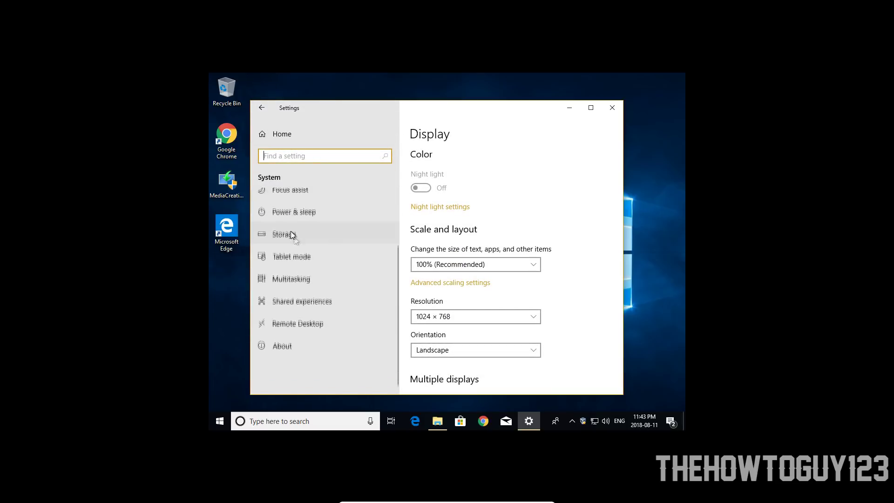
{"action": "left_click", "coordinate": [289, 350]}
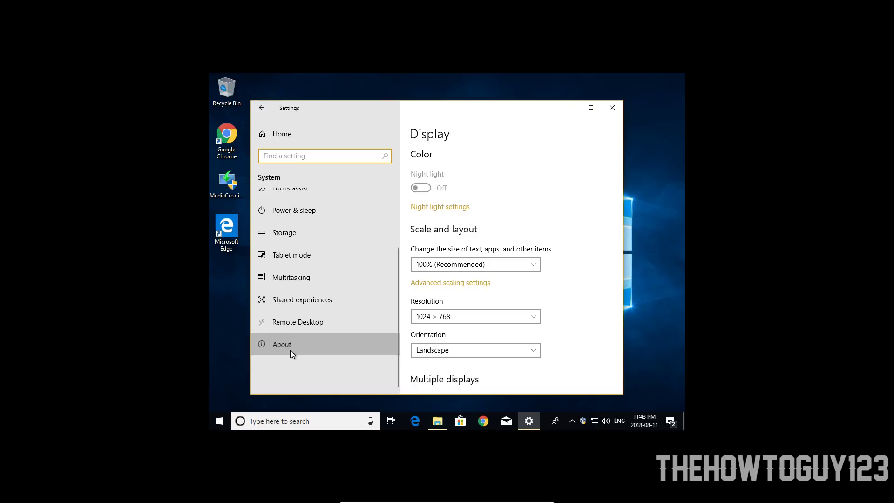
- Maximize Settings and review the Windows specifications: Windows 10 Pro, version 1803, build 17134.191
{"action": "left_click", "coordinate": [591, 108]}
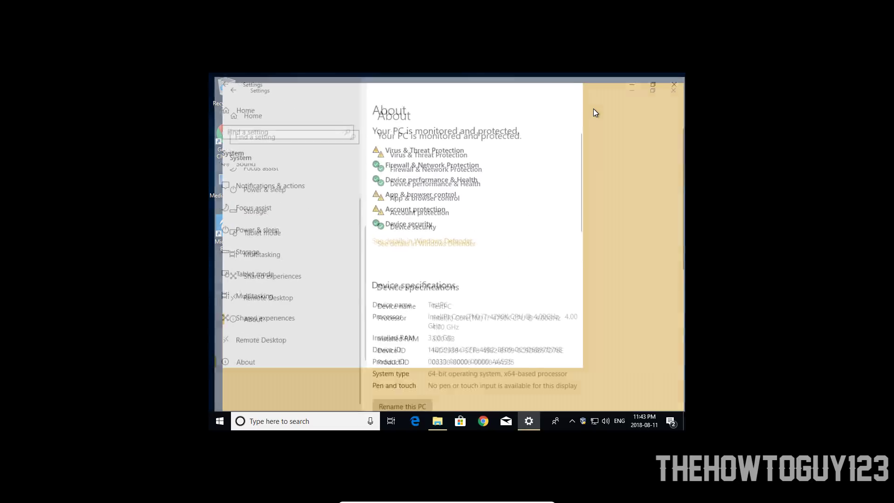
{"action": "scroll", "coordinate": [559, 175], "scroll_direction": "down", "scroll_amount": 5}
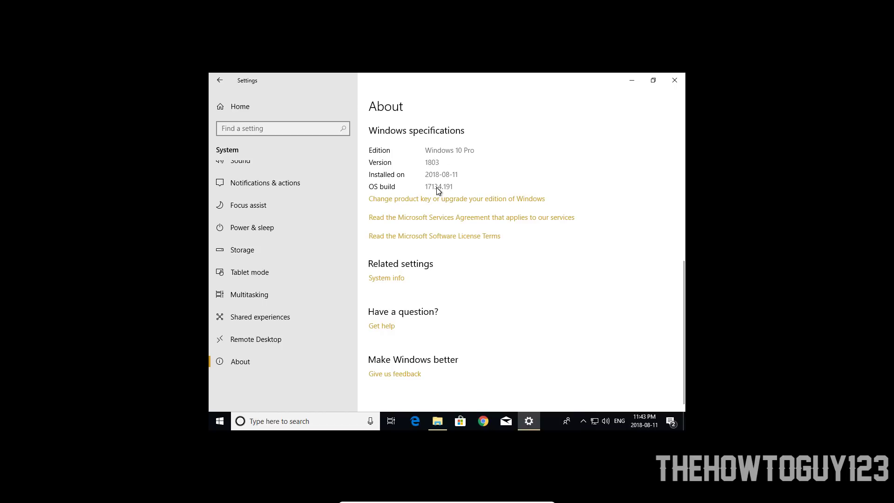
{"action": "scroll", "coordinate": [438, 191], "scroll_direction": "up", "scroll_amount": 5}
{"action": "scroll", "coordinate": [444, 241], "scroll_direction": "up", "scroll_amount": 3}
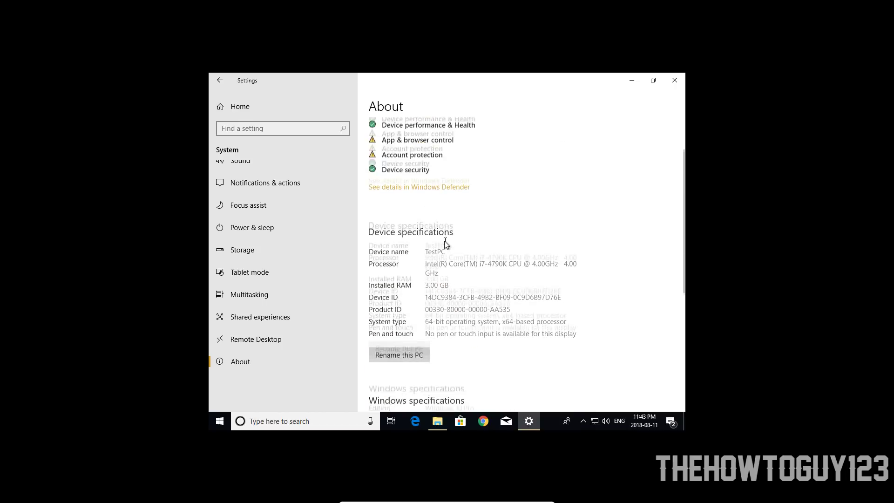
{"action": "scroll", "coordinate": [543, 223], "scroll_direction": "down", "scroll_amount": 8}
{"action": "scroll", "coordinate": [543, 223], "scroll_direction": "up", "scroll_amount": 6}
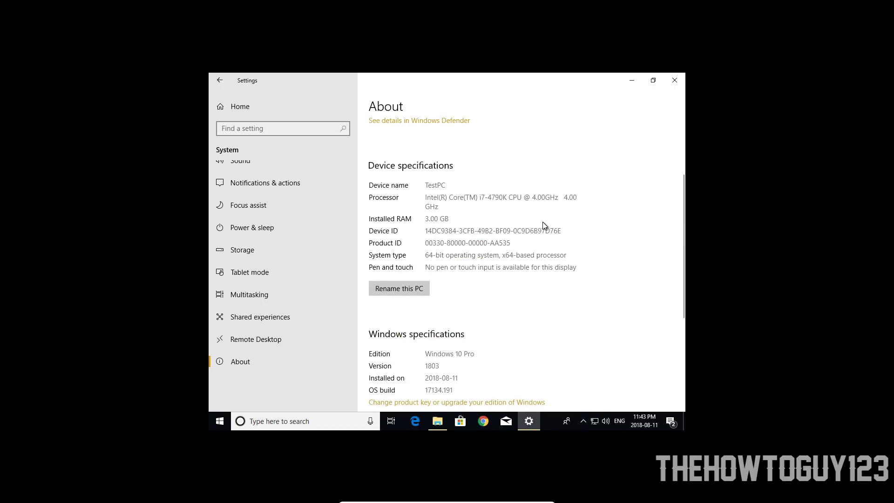
{"action": "scroll", "coordinate": [391, 110], "scroll_direction": "up", "scroll_amount": 3}
{"action": "scroll", "coordinate": [441, 193], "scroll_direction": "down", "scroll_amount": 5}
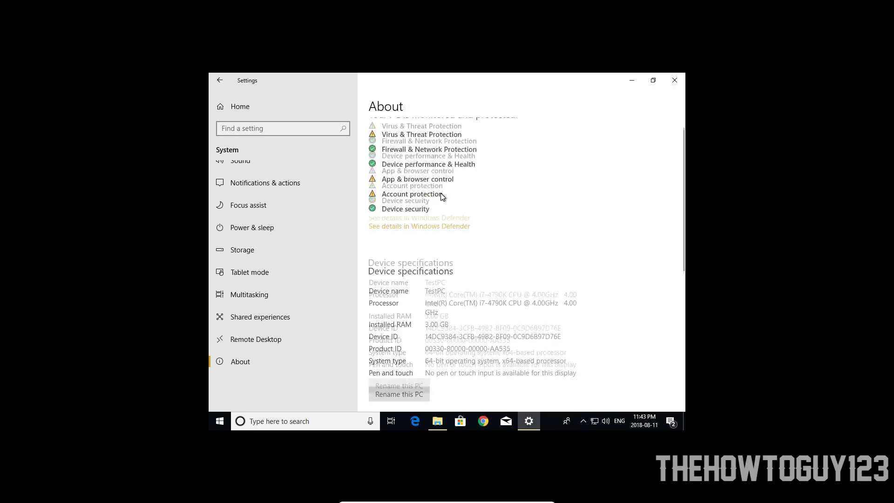
{"action": "scroll", "coordinate": [419, 247], "scroll_direction": "down", "scroll_amount": 3}
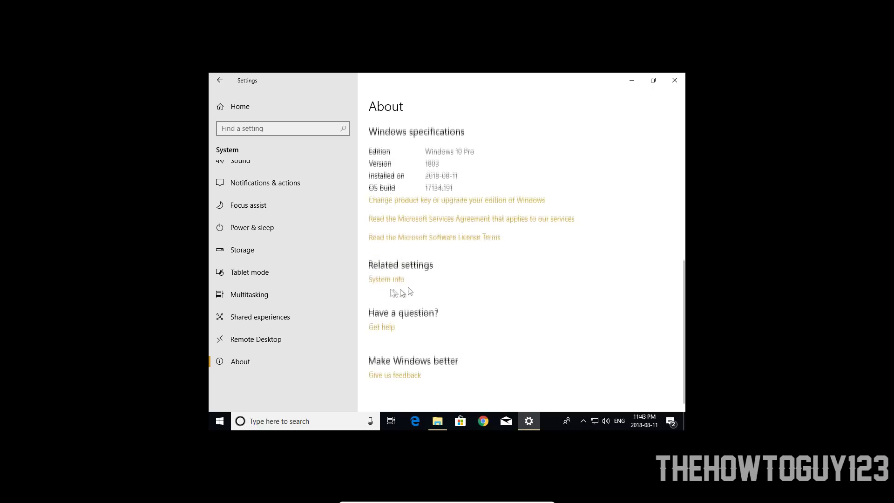
- Open System info from the About page and maximize the Control Panel System window
{"action": "left_click", "coordinate": [376, 279]}
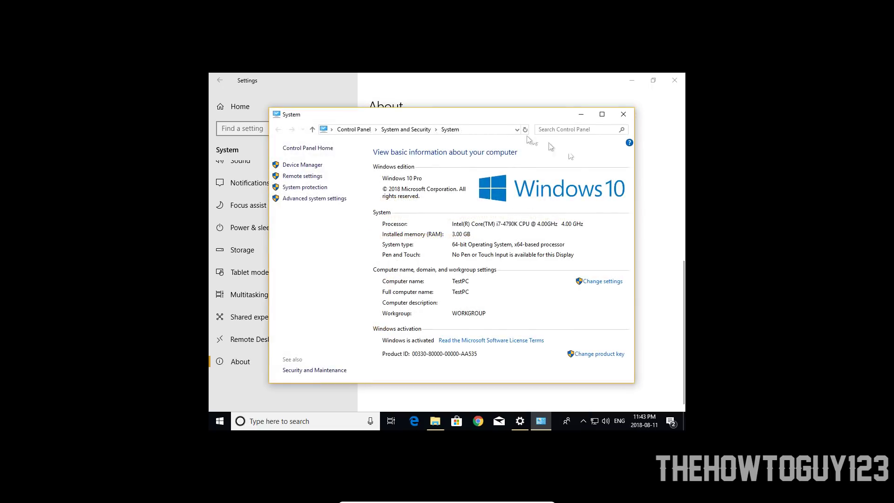
{"action": "left_click", "coordinate": [597, 114]}
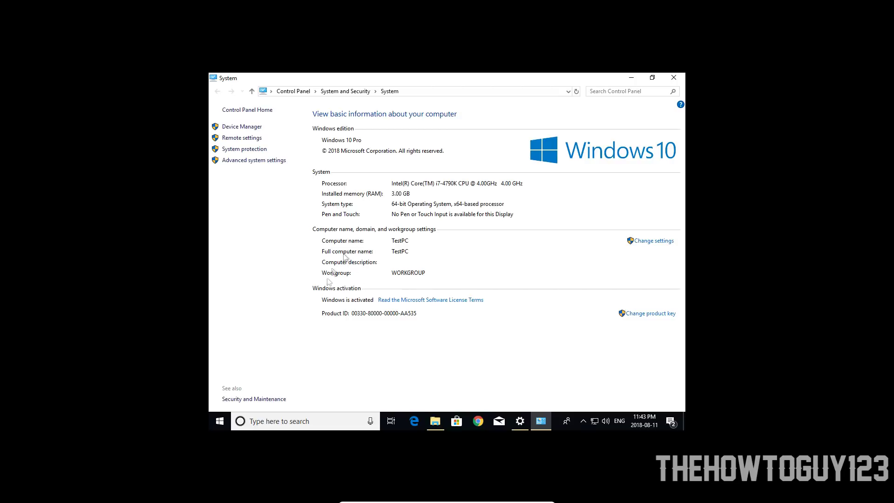